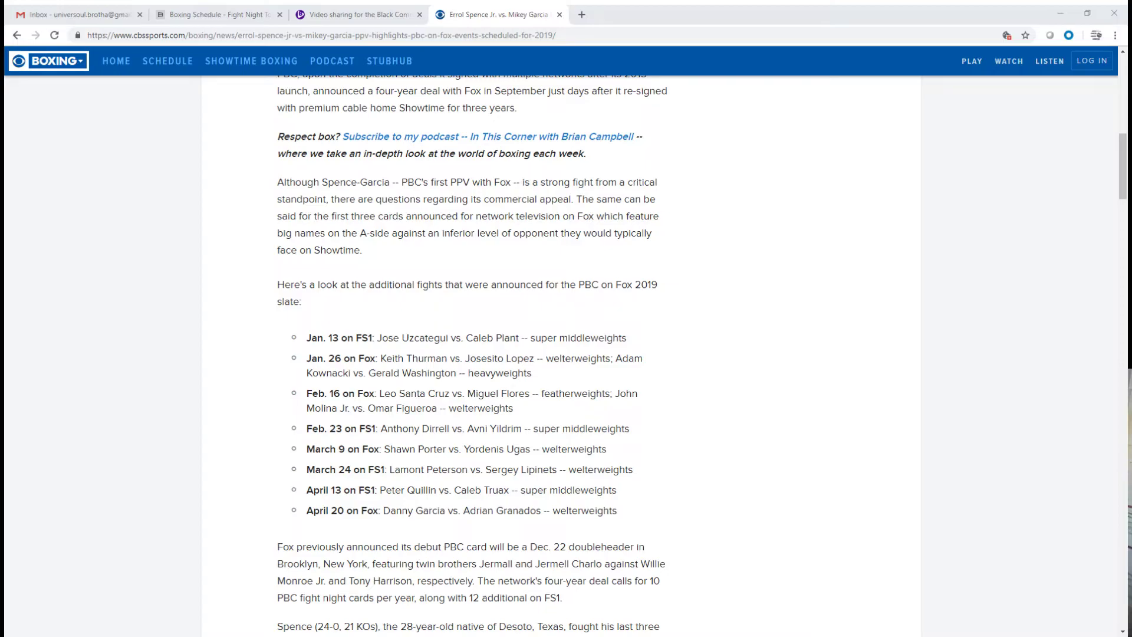
scroll(474, 388, "down", 5)
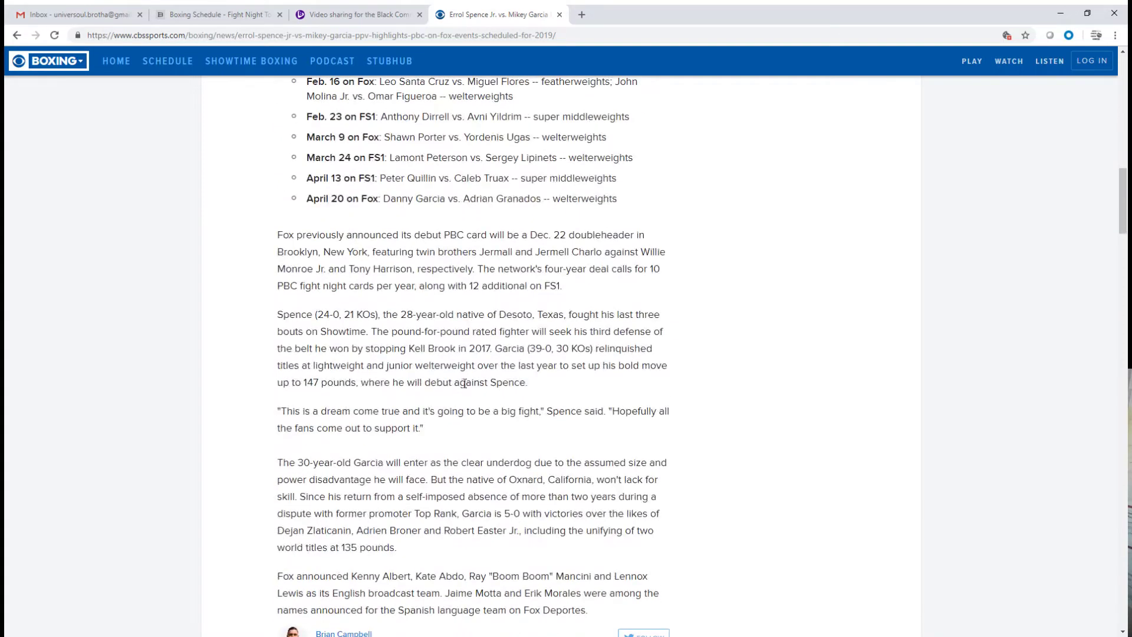
scroll(473, 387, "down", 3)
scroll(474, 388, "up", 3)
scroll(460, 378, "up", 4)
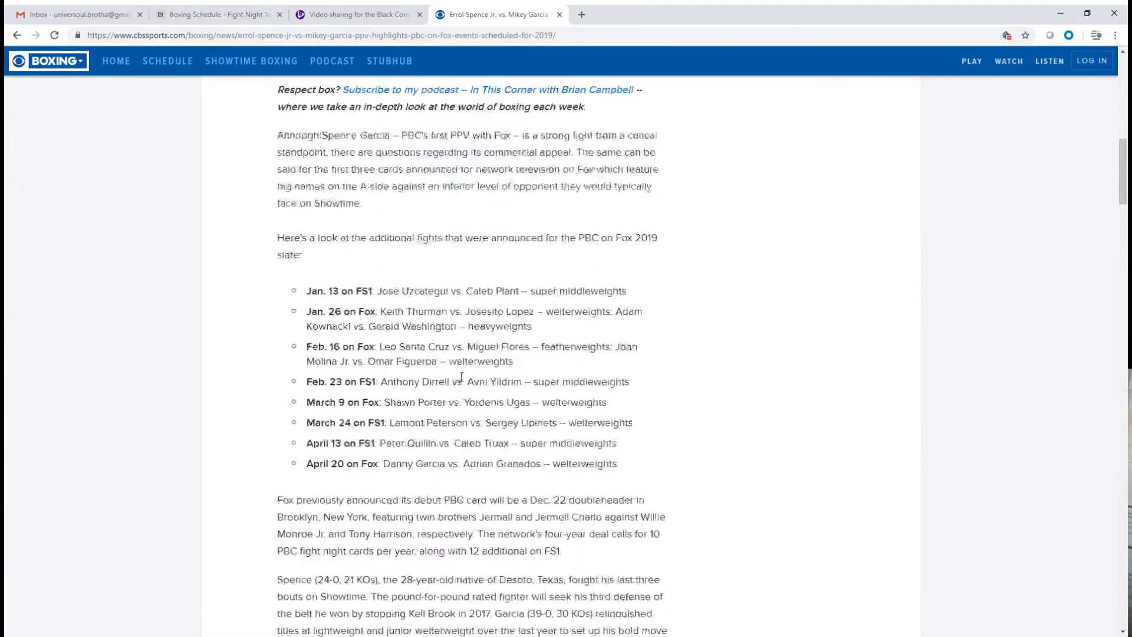
scroll(461, 379, "up", 5)
scroll(461, 379, "up", 4)
scroll(460, 379, "down", 3)
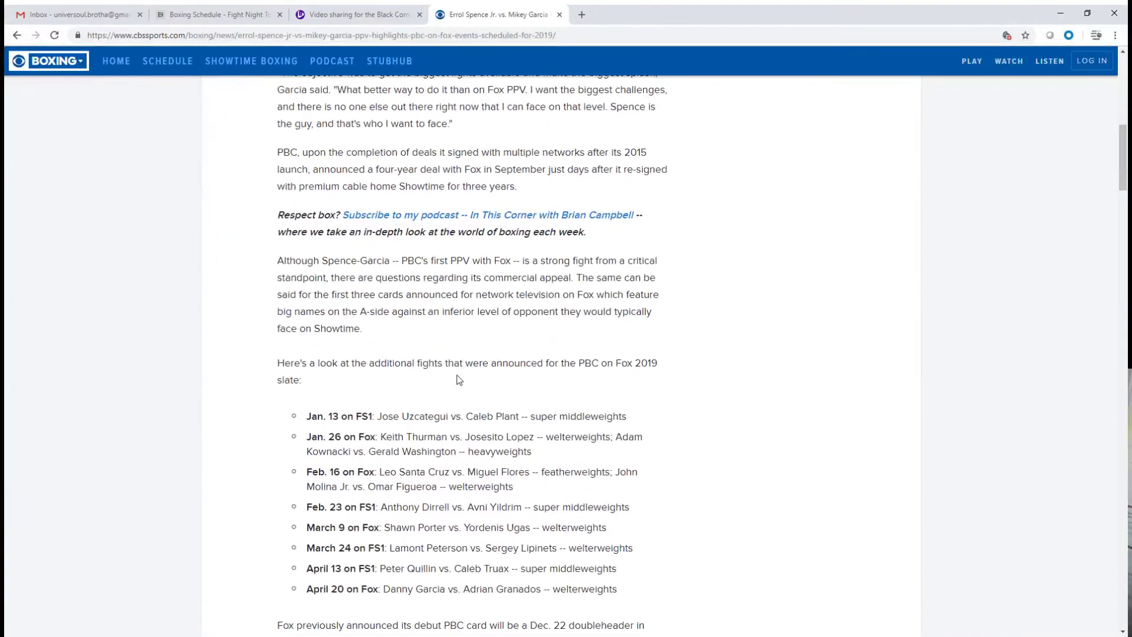
scroll(461, 379, "up", 5)
scroll(442, 379, "down", 3)
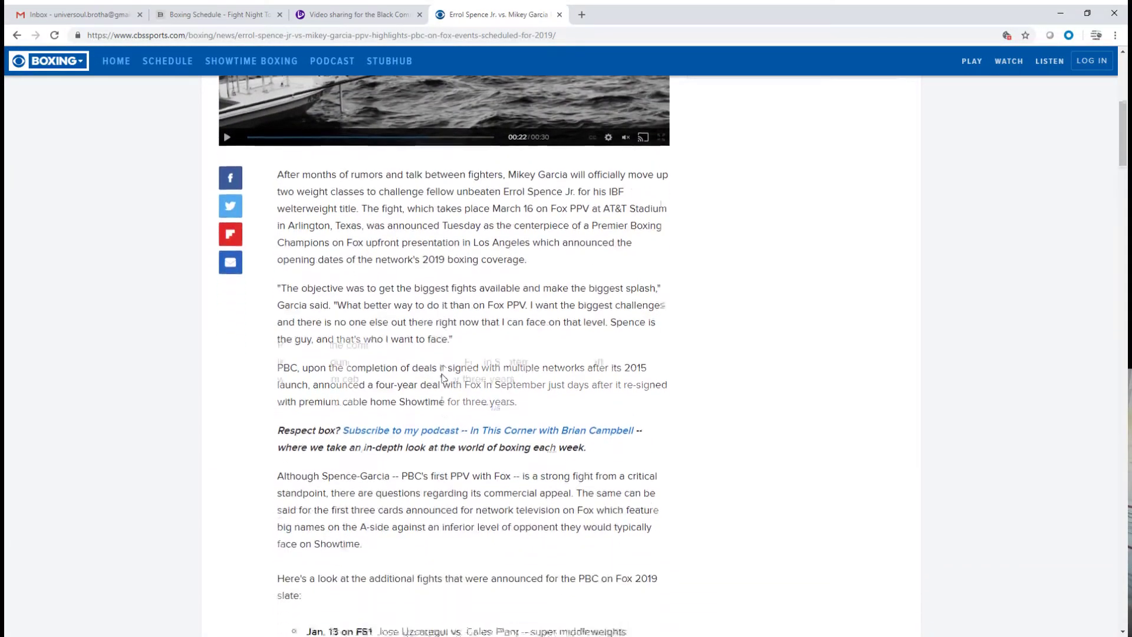
scroll(442, 378, "down", 4)
scroll(442, 379, "up", 1)
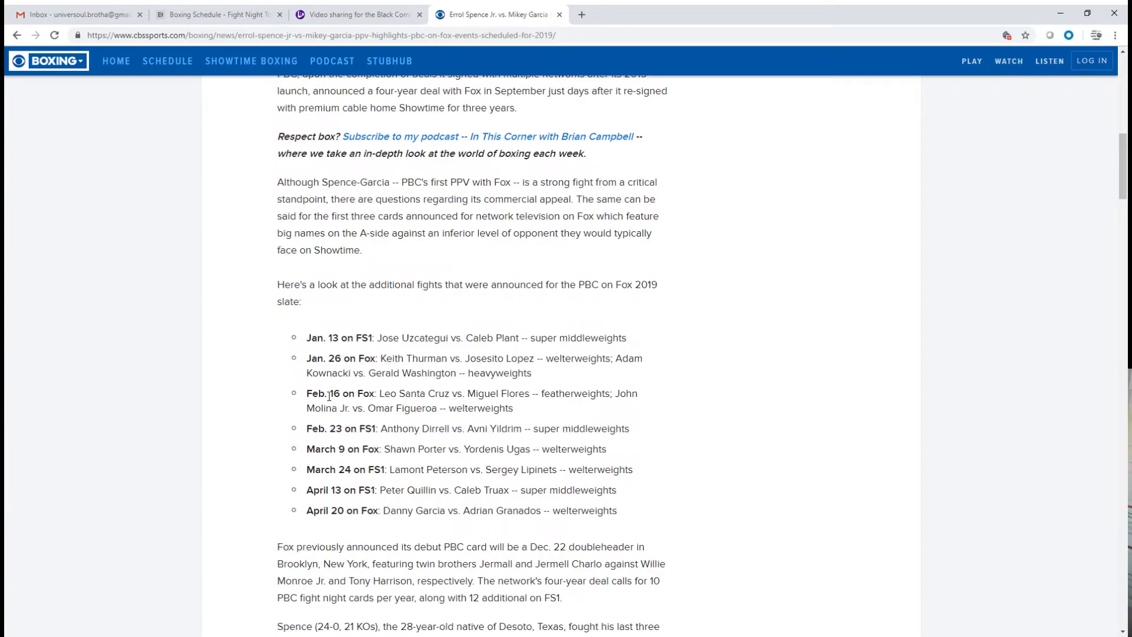
scroll(332, 396, "up", 1)
scroll(358, 405, "down", 1)
scroll(459, 421, "up", 2)
scroll(458, 421, "up", 3)
scroll(458, 421, "up", 1)
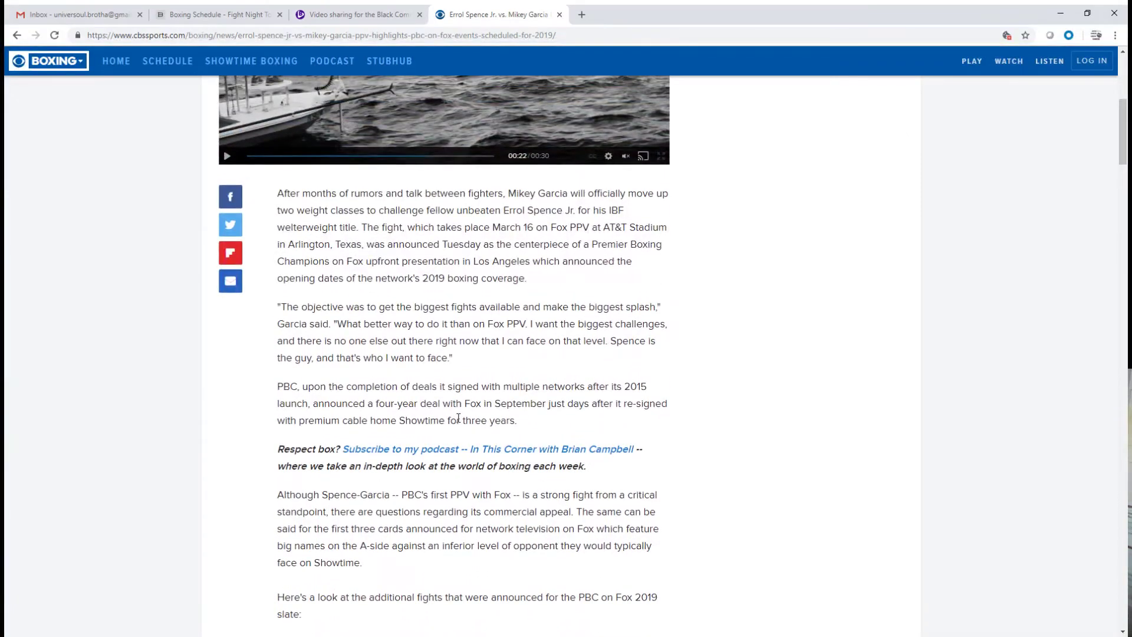
scroll(478, 382, "down", 4)
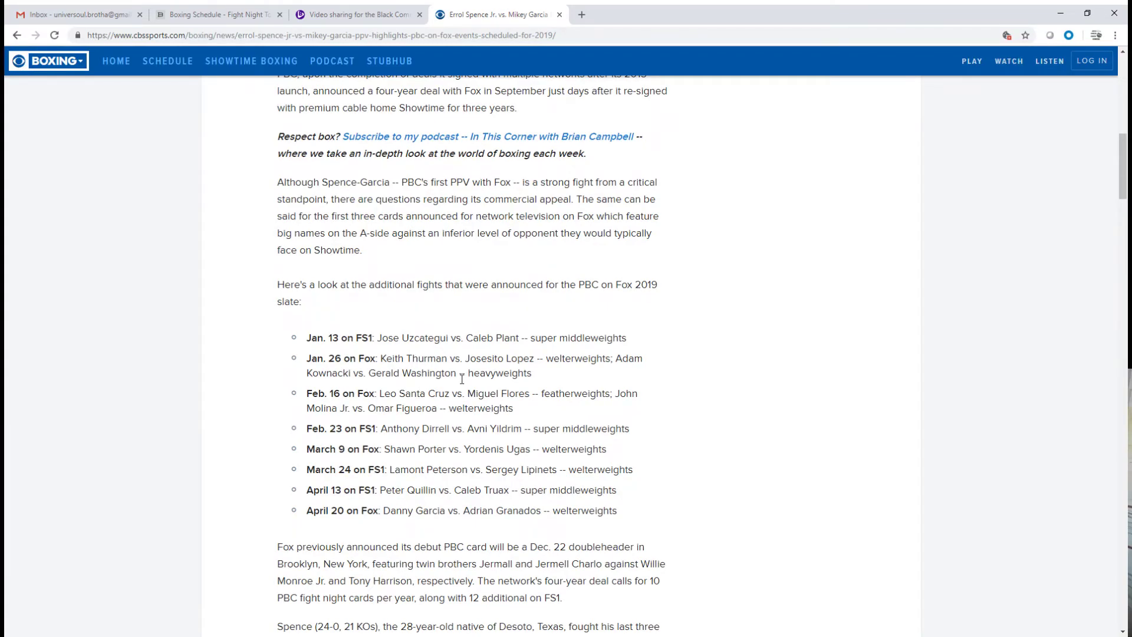
scroll(461, 381, "up", 3)
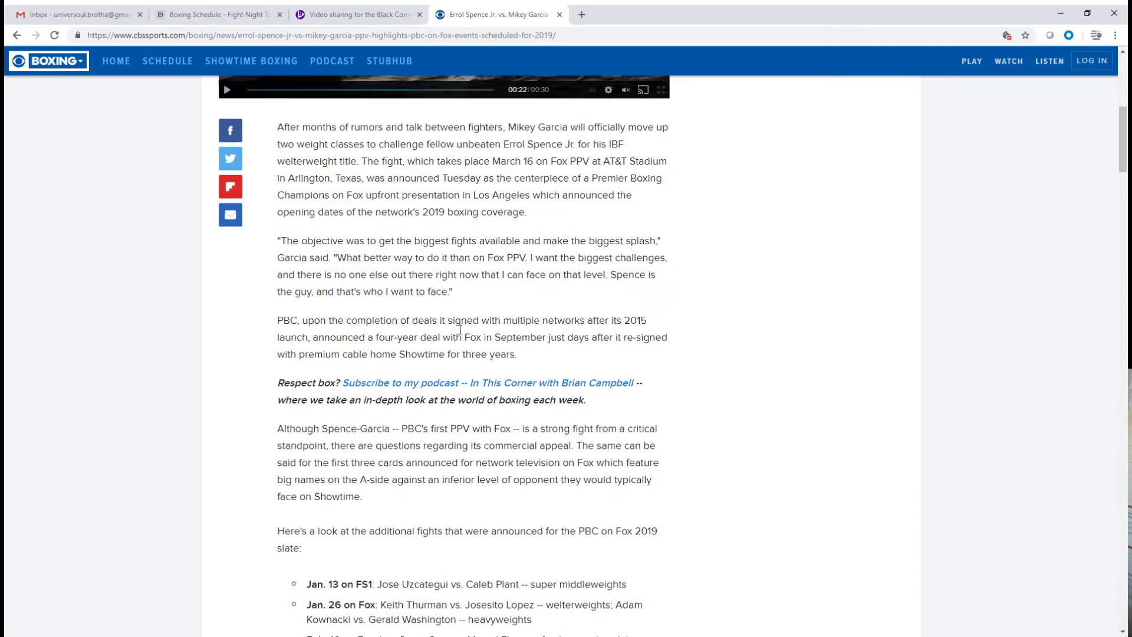
scroll(462, 330, "up", 6)
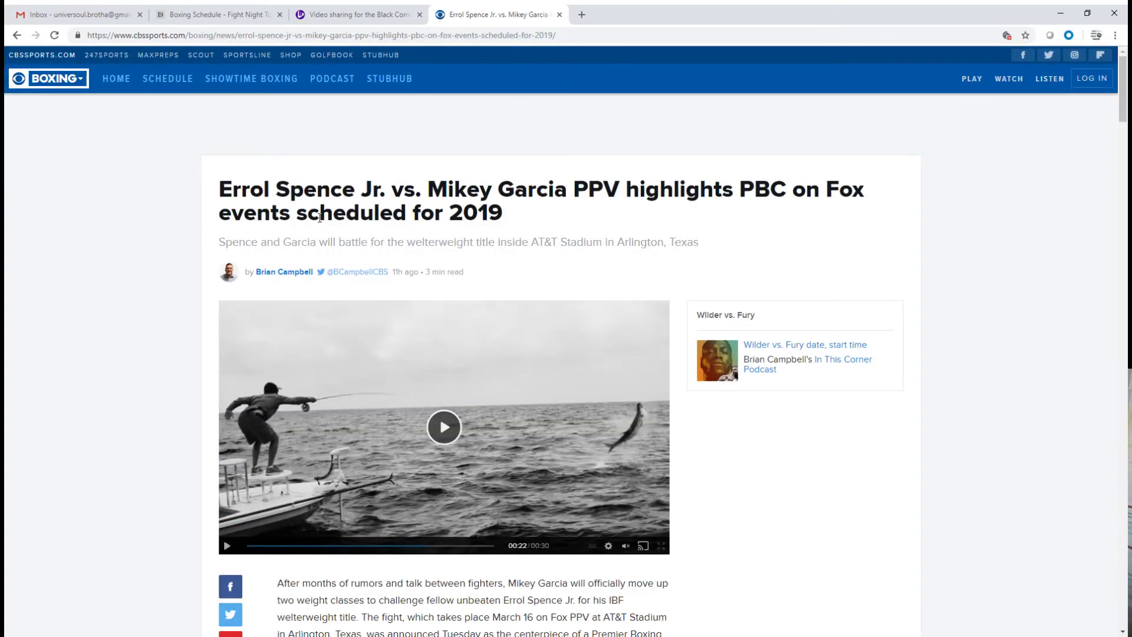